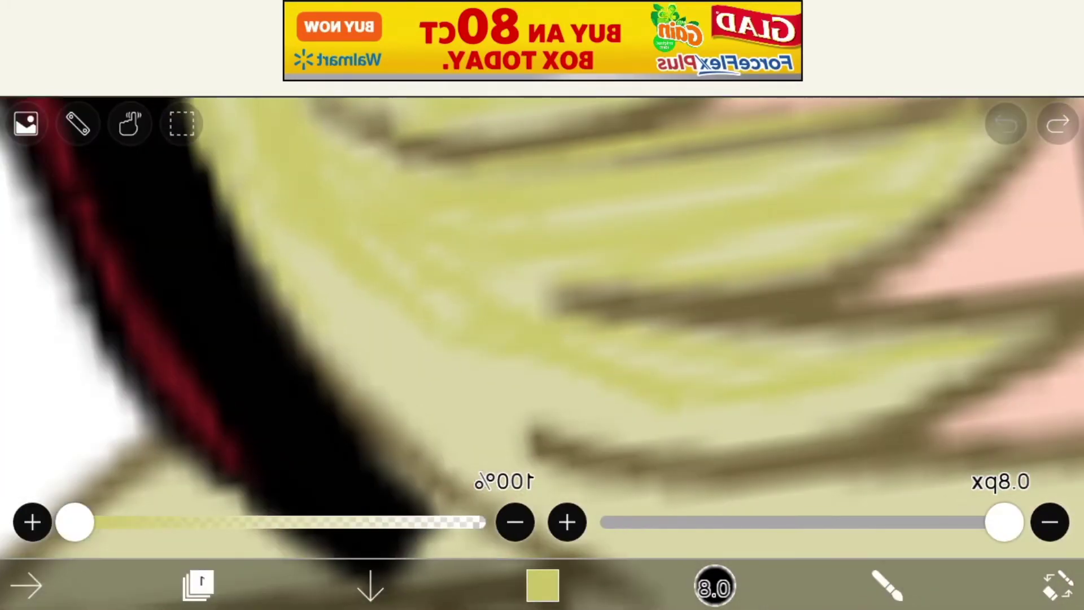
Step: Undo the stray stroke and redraw lighter yellow strands across the bangs over the face
{"action": "key", "text": "ctrl+z"}
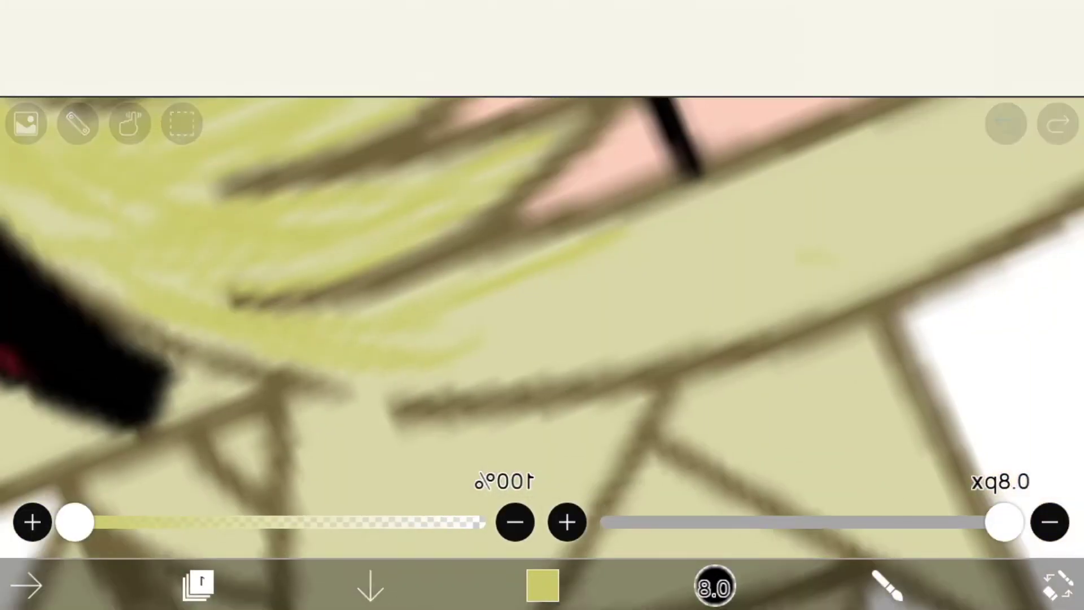
{"action": "left_click_drag", "start_coordinate": [457, 321], "coordinate": [763, 237]}
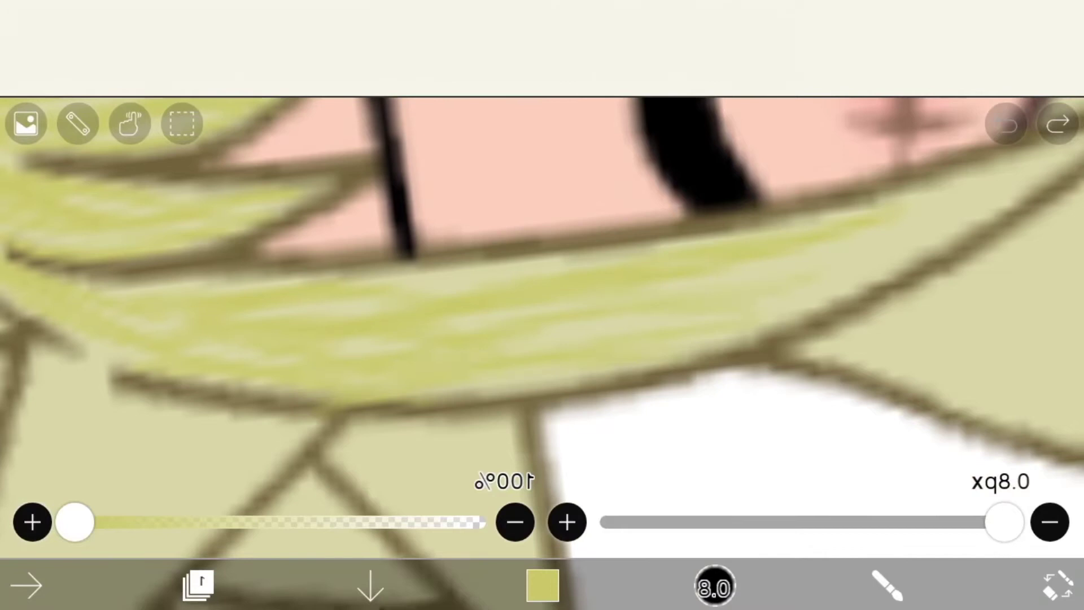
{"action": "scroll", "coordinate": [542, 339], "scroll_direction": "down", "scroll_amount": 5}
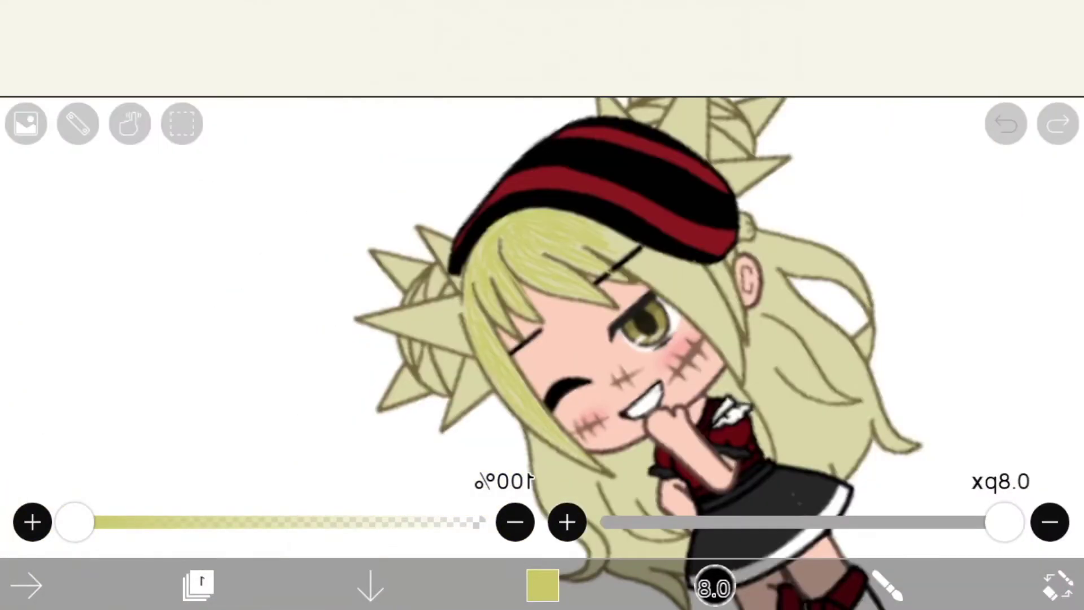
{"action": "scroll", "coordinate": [644, 338], "scroll_direction": "up", "scroll_amount": 5}
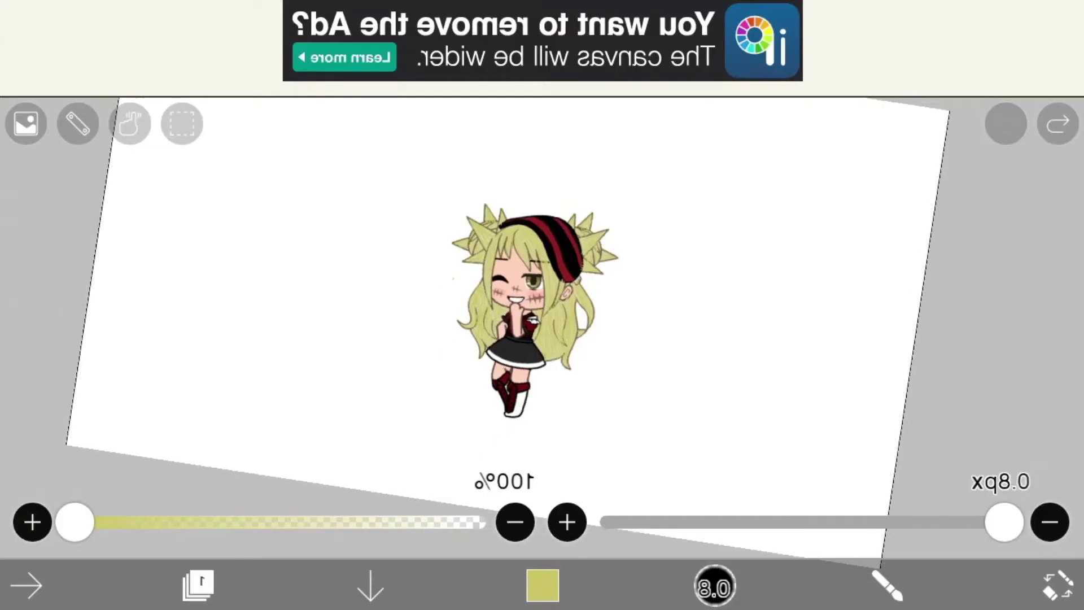
{"action": "left_click", "coordinate": [543, 584]}
Step: Pick a deeper, more saturated yellow and draw darker strands where the bangs meet the face
{"action": "left_click_drag", "start_coordinate": [677, 244], "coordinate": [644, 287]}
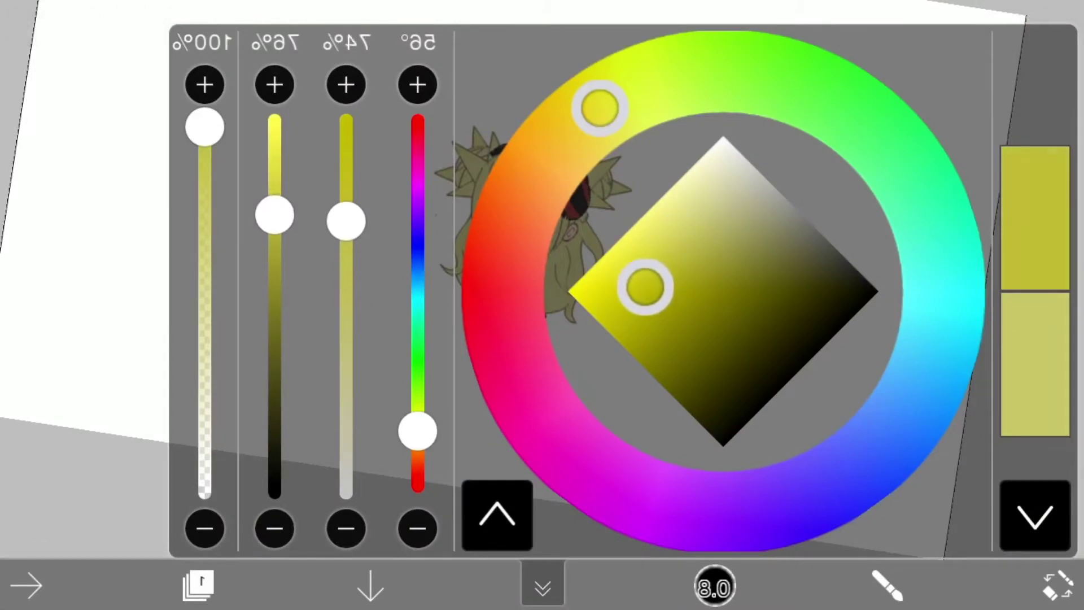
{"action": "left_click", "coordinate": [542, 584]}
{"action": "scroll", "coordinate": [542, 305], "scroll_direction": "up", "scroll_amount": 5}
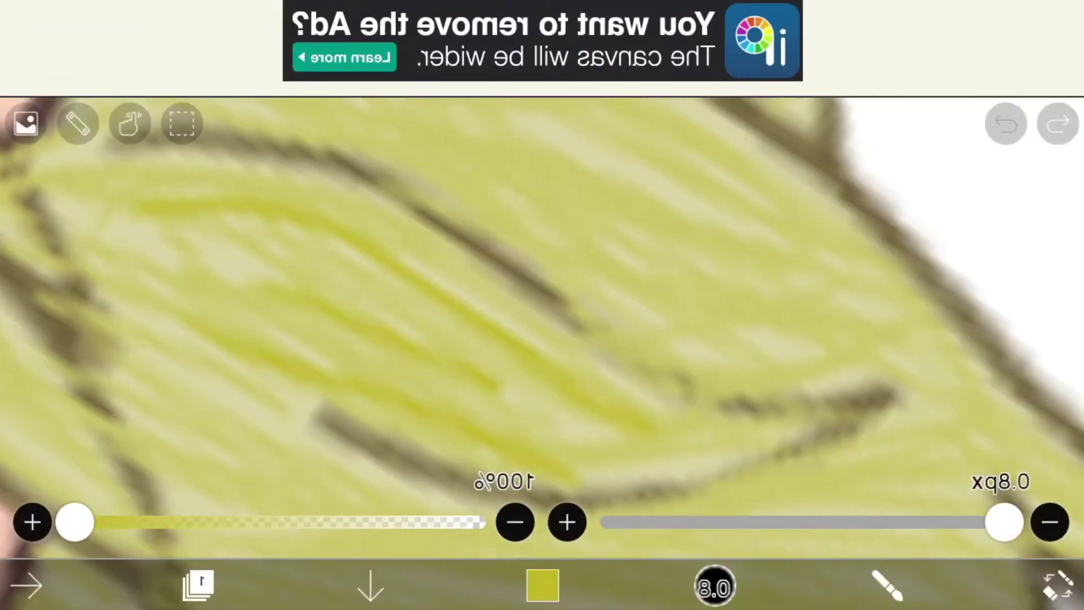
{"action": "scroll", "coordinate": [542, 305], "scroll_direction": "down", "scroll_amount": 3}
{"action": "scroll", "coordinate": [543, 304], "scroll_direction": "down", "scroll_amount": 3}
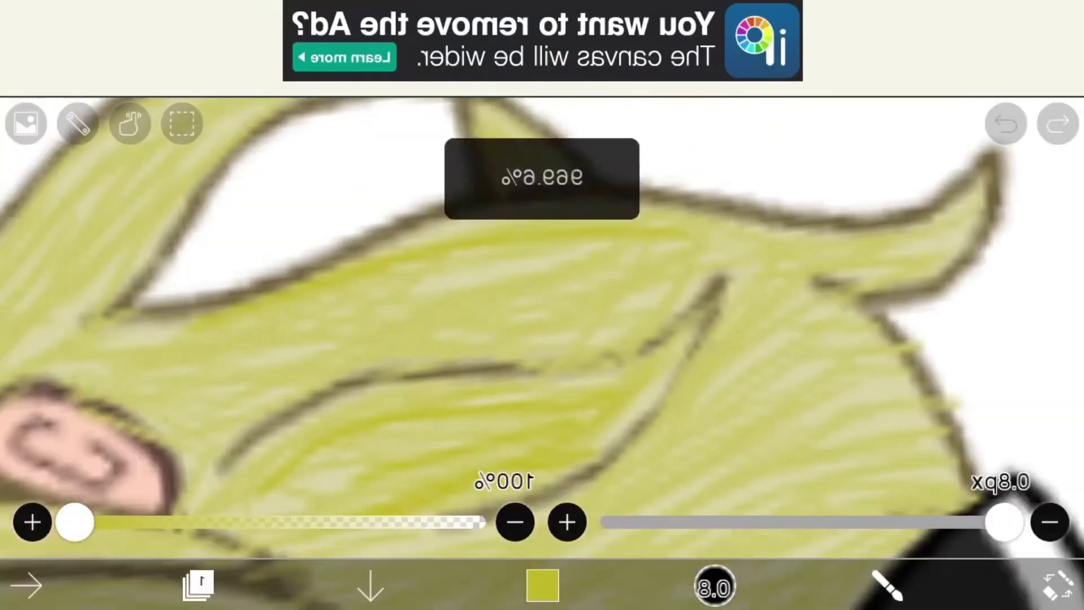
{"action": "scroll", "coordinate": [542, 304], "scroll_direction": "down", "scroll_amount": 3}
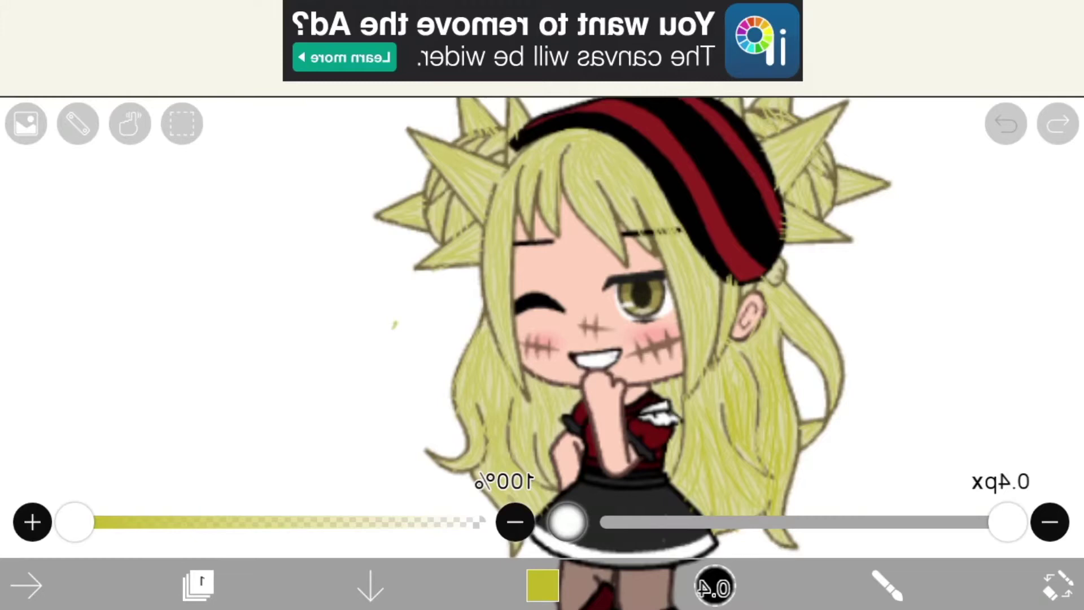
{"action": "scroll", "coordinate": [542, 305], "scroll_direction": "up", "scroll_amount": 5}
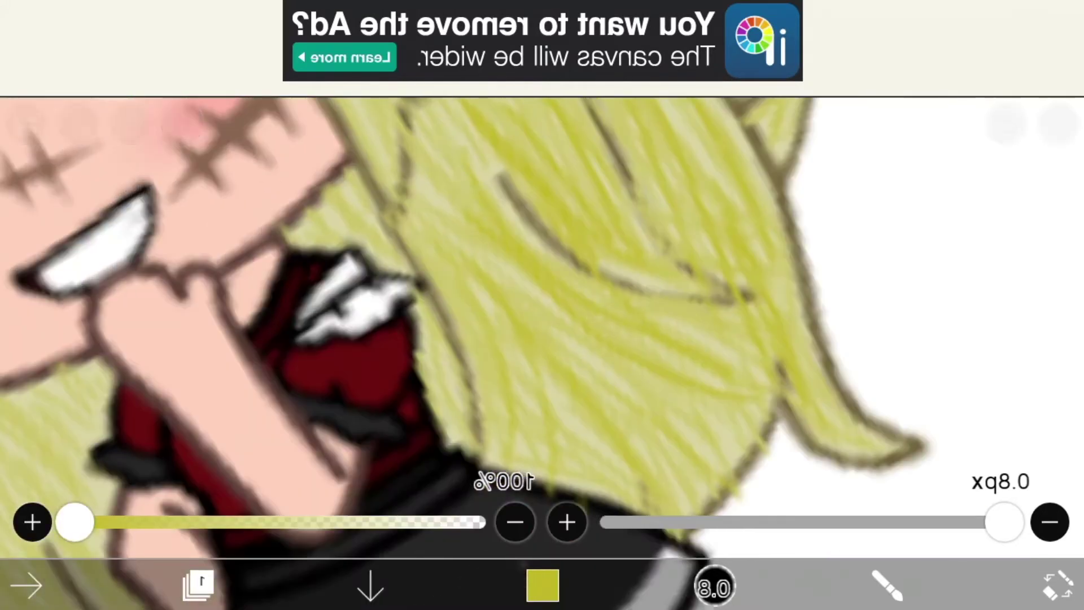
{"action": "scroll", "coordinate": [543, 304], "scroll_direction": "up", "scroll_amount": 3}
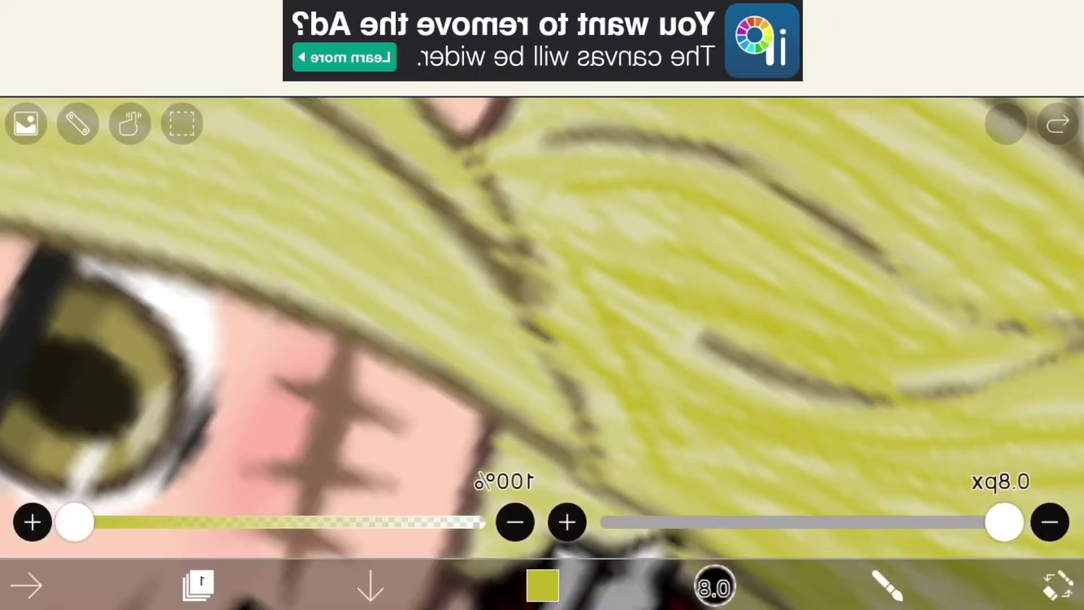
{"action": "scroll", "coordinate": [542, 305], "scroll_direction": "down", "scroll_amount": 2}
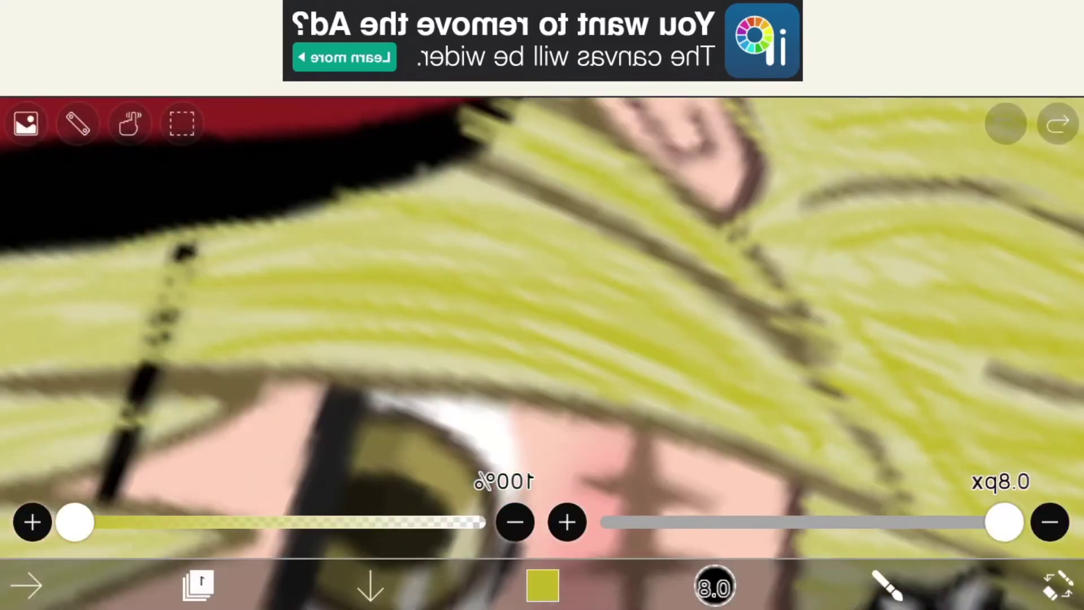
{"action": "scroll", "coordinate": [543, 305], "scroll_direction": "up", "scroll_amount": 2}
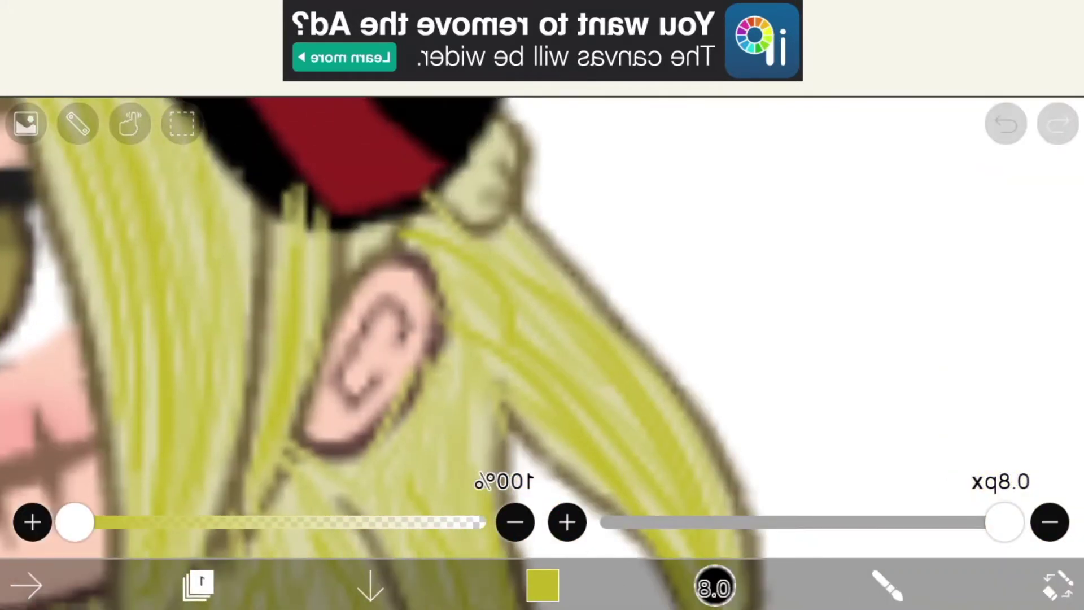
{"action": "scroll", "coordinate": [543, 305], "scroll_direction": "down", "scroll_amount": 3}
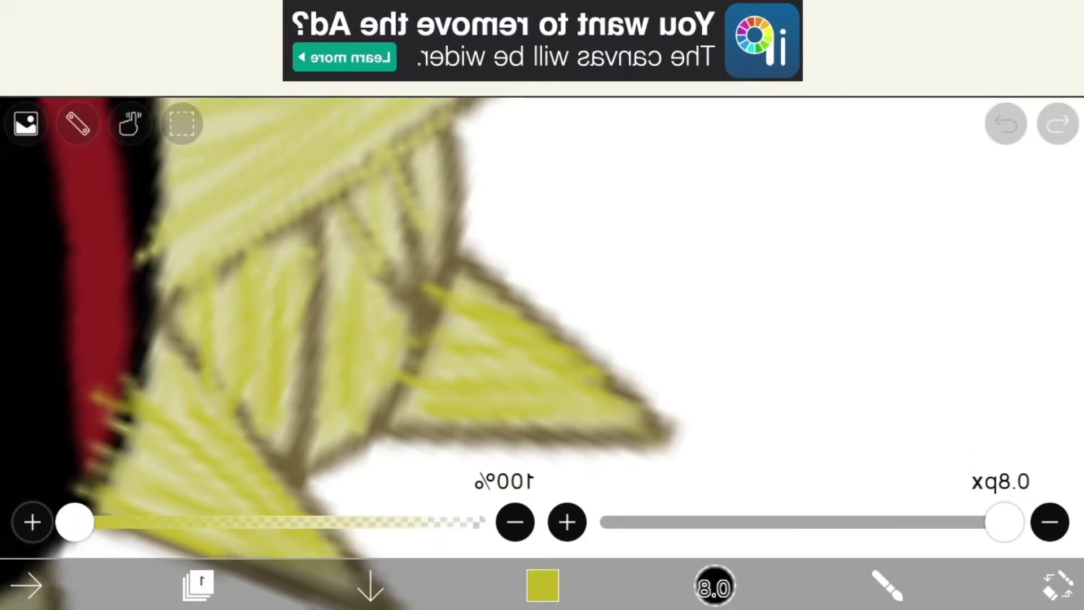
{"action": "scroll", "coordinate": [542, 305], "scroll_direction": "up", "scroll_amount": 2}
{"action": "scroll", "coordinate": [542, 306], "scroll_direction": "down", "scroll_amount": 2}
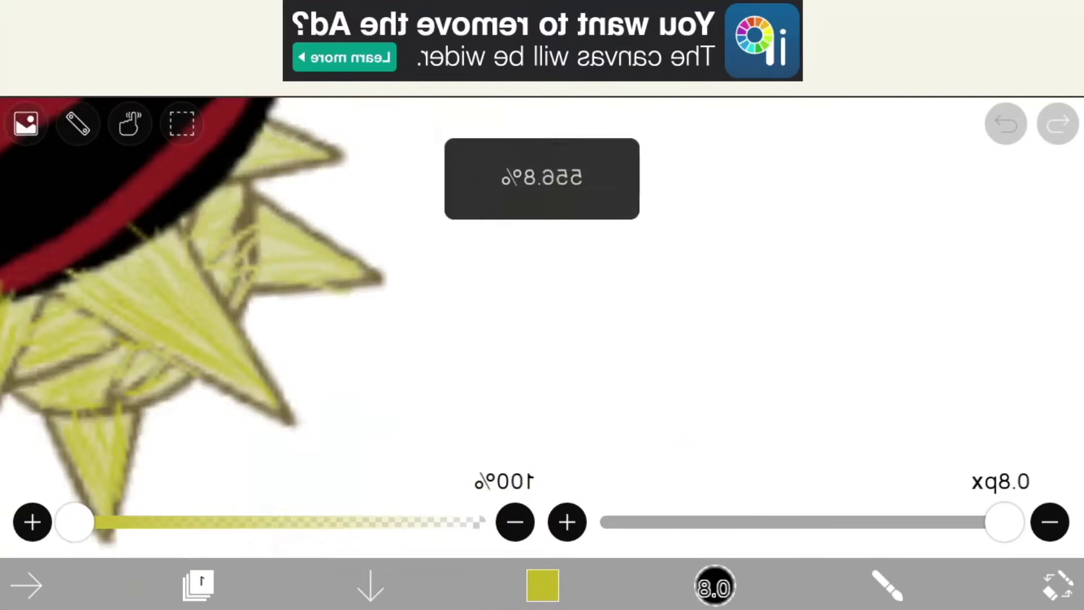
{"action": "scroll", "coordinate": [542, 304], "scroll_direction": "down", "scroll_amount": 3}
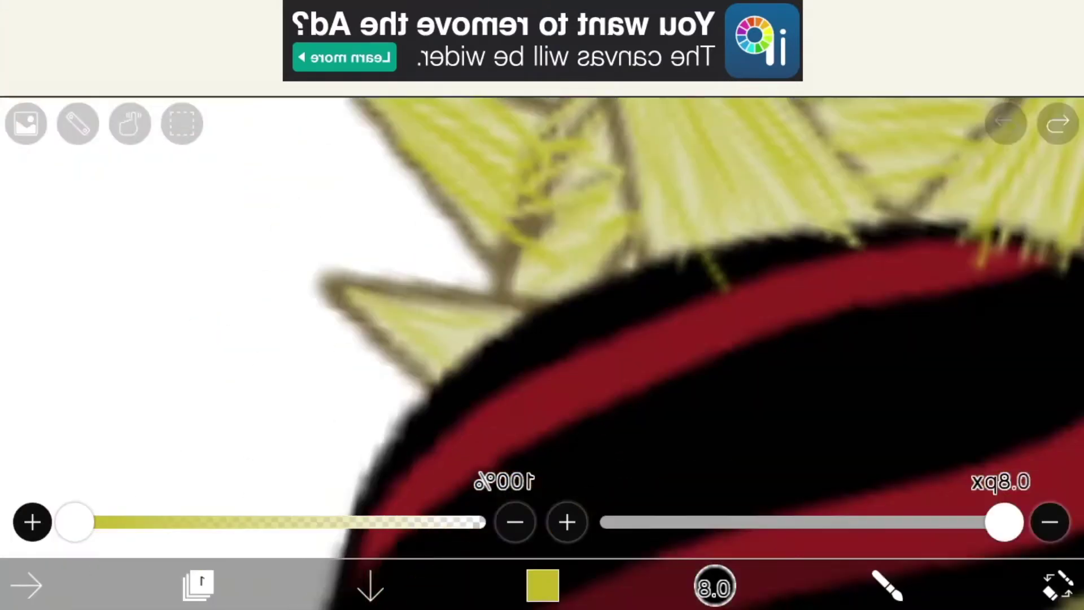
{"action": "scroll", "coordinate": [542, 305], "scroll_direction": "down", "scroll_amount": 3}
{"action": "scroll", "coordinate": [542, 305], "scroll_direction": "up", "scroll_amount": 3}
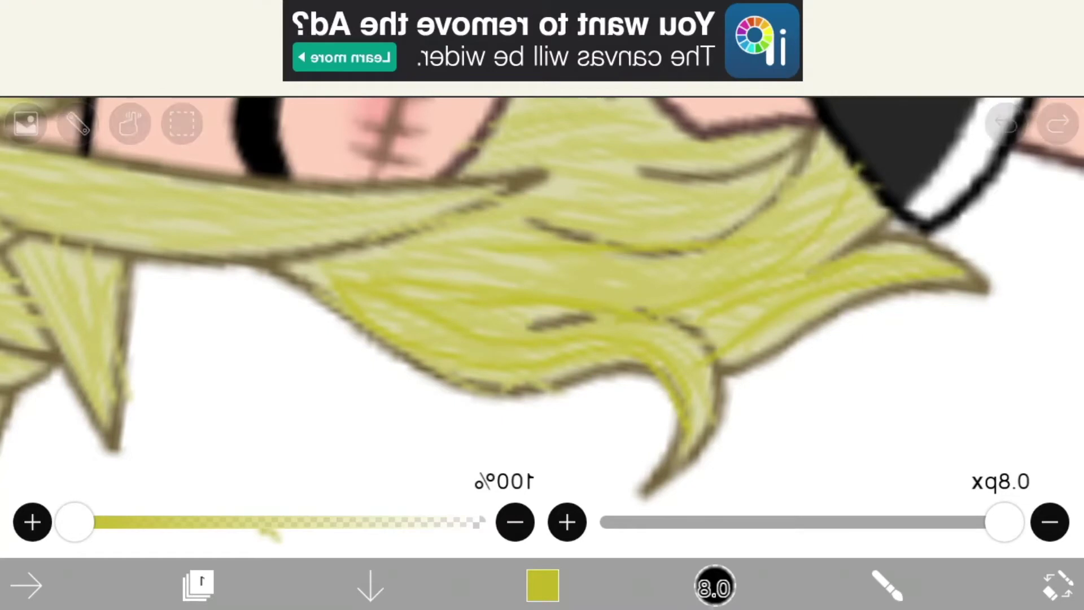
{"action": "scroll", "coordinate": [542, 304], "scroll_direction": "up", "scroll_amount": 2}
{"action": "scroll", "coordinate": [542, 305], "scroll_direction": "up", "scroll_amount": 3}
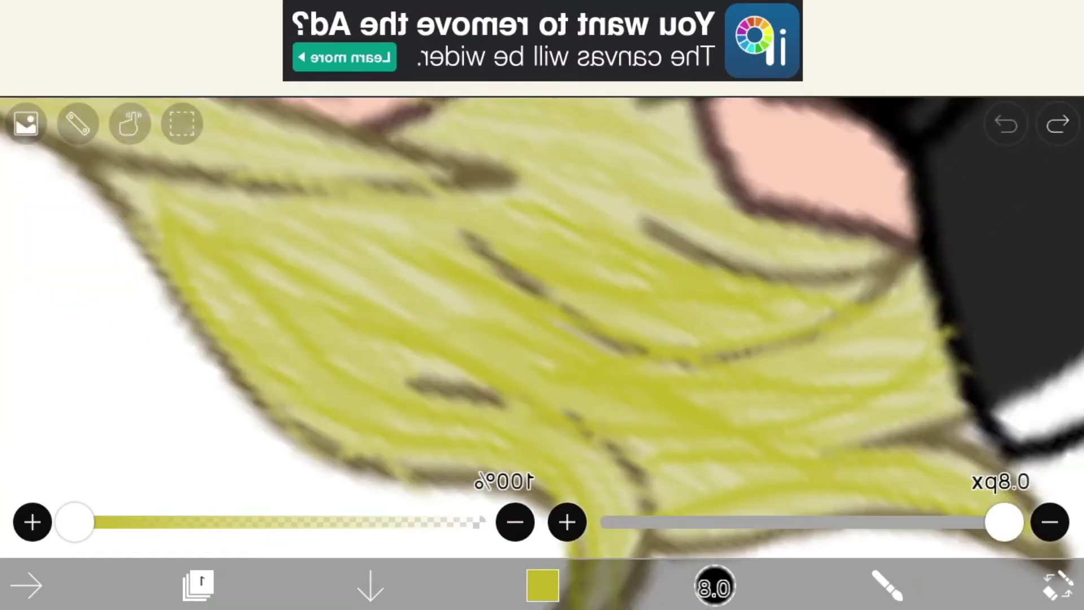
{"action": "left_click_drag", "start_coordinate": [542, 254], "coordinate": [542, 381]}
{"action": "scroll", "coordinate": [542, 306], "scroll_direction": "up", "scroll_amount": 2}
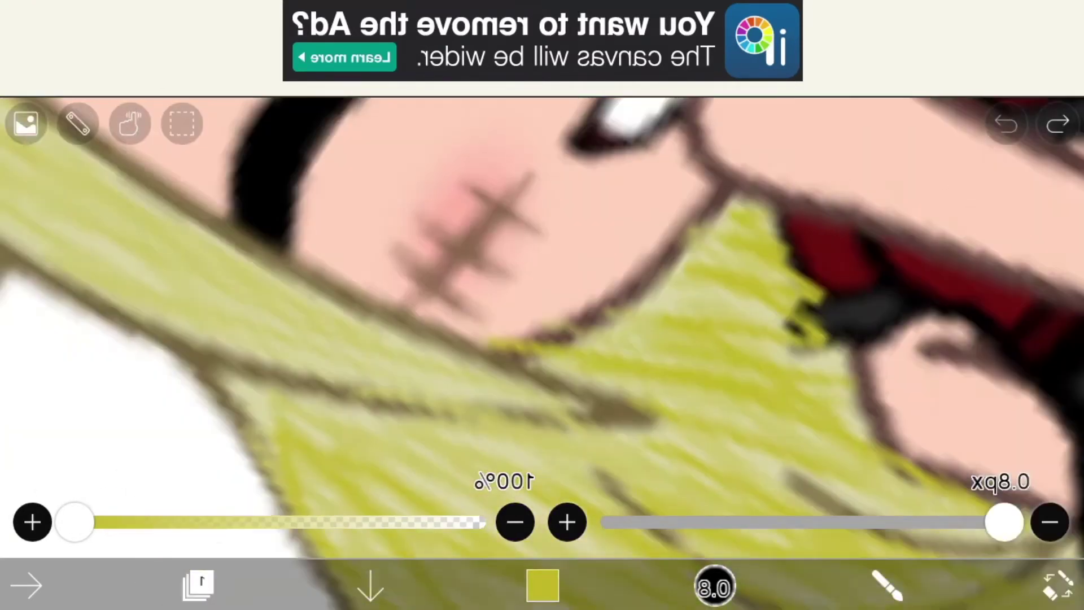
{"action": "left_click_drag", "start_coordinate": [542, 212], "coordinate": [542, 381]}
{"action": "scroll", "coordinate": [542, 305], "scroll_direction": "down", "scroll_amount": 1}
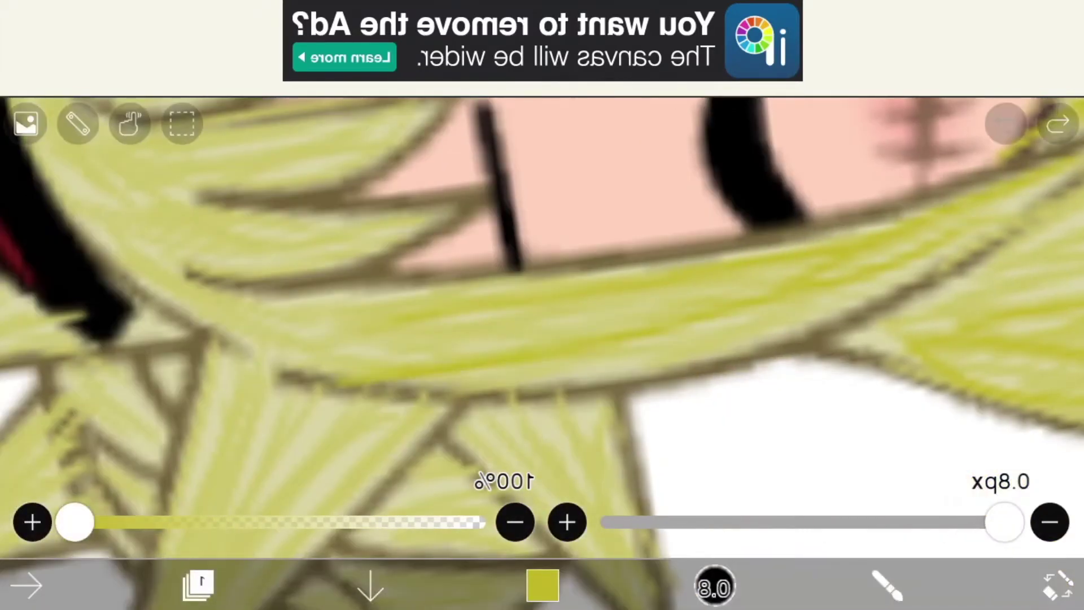
{"action": "left_click_drag", "start_coordinate": [339, 254], "coordinate": [678, 338]}
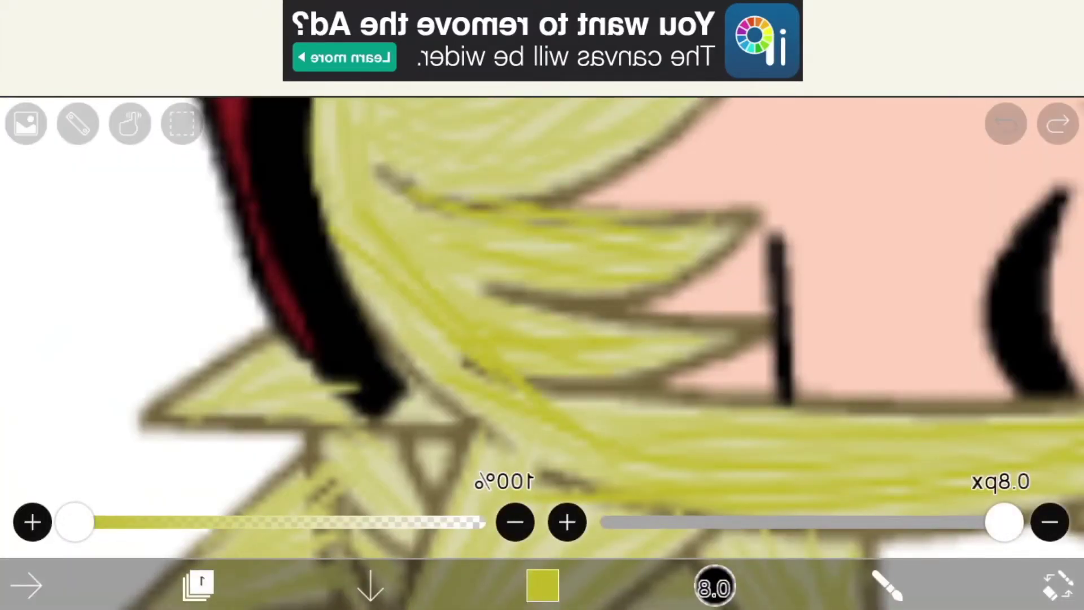
{"action": "scroll", "coordinate": [542, 305], "scroll_direction": "down", "scroll_amount": 2}
{"action": "left_click_drag", "start_coordinate": [364, 254], "coordinate": [508, 339]}
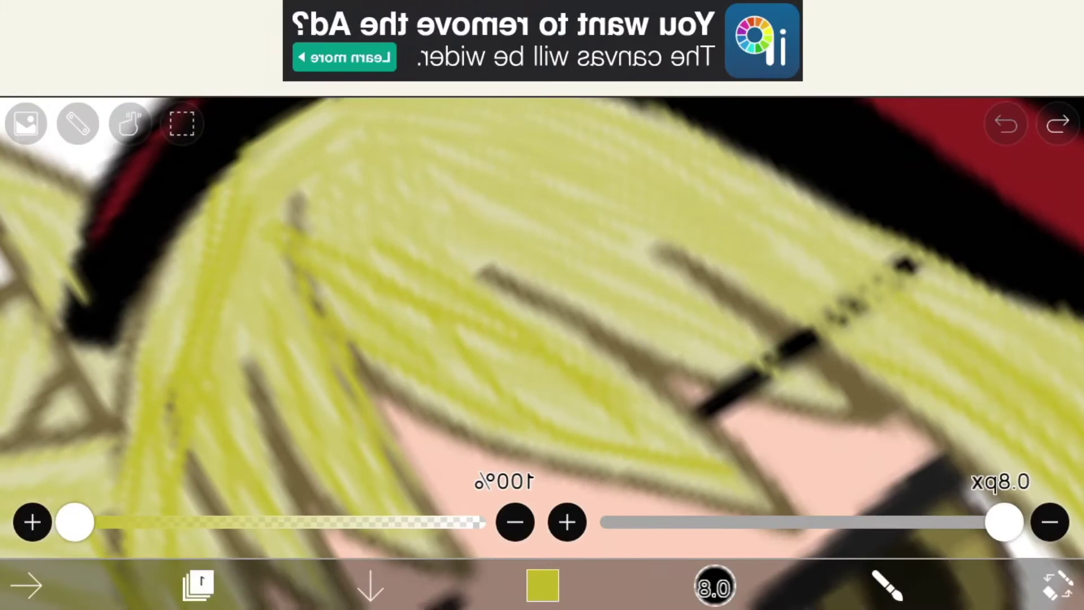
{"action": "left_click_drag", "start_coordinate": [542, 305], "coordinate": [525, 321]}
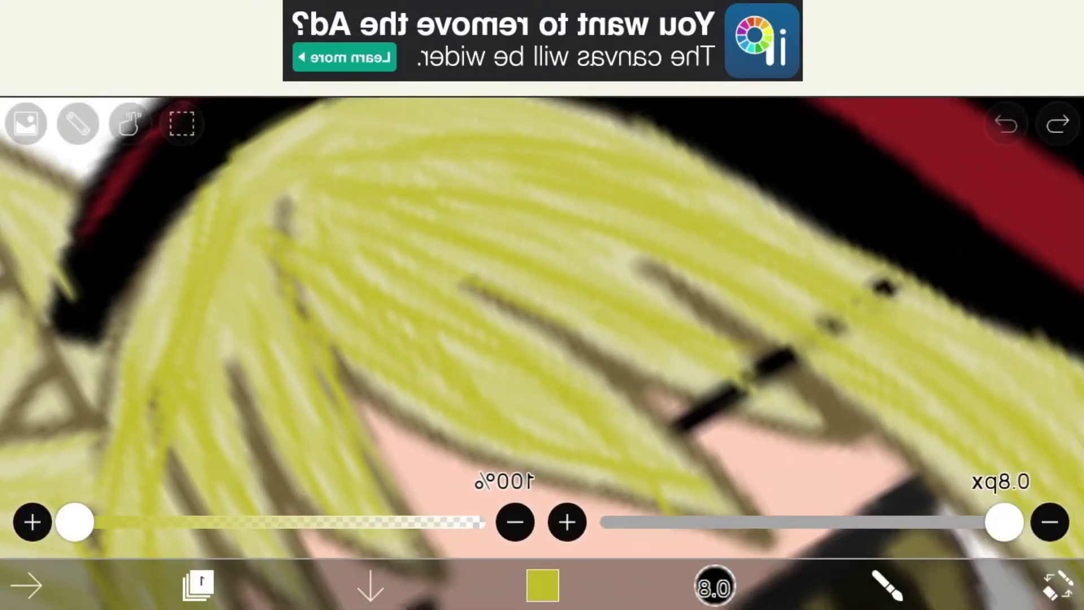
{"action": "scroll", "coordinate": [542, 305], "scroll_direction": "down", "scroll_amount": 5}
{"action": "scroll", "coordinate": [542, 306], "scroll_direction": "up", "scroll_amount": 5}
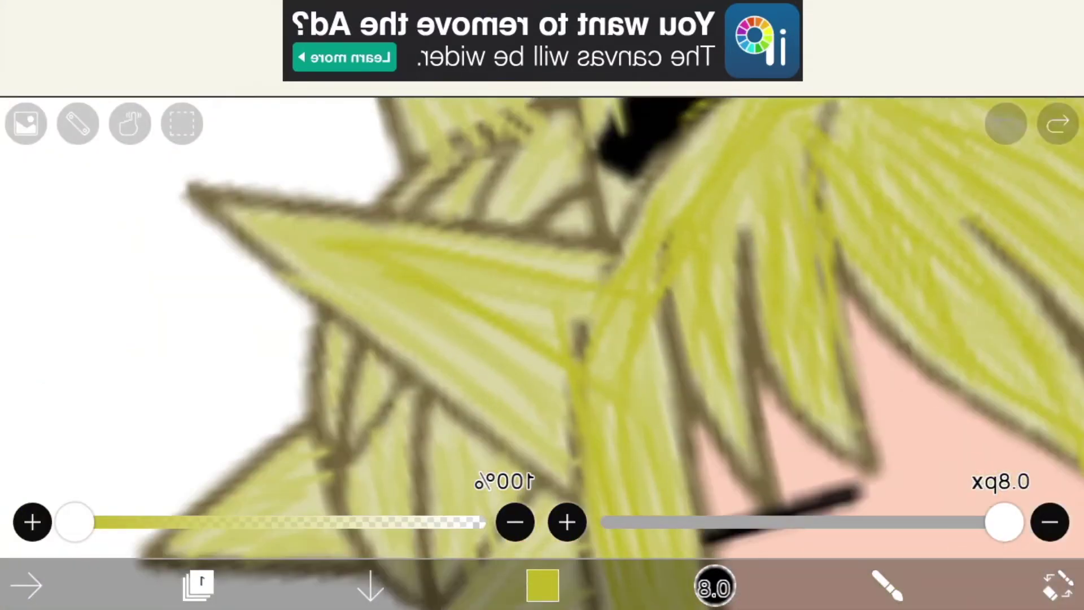
{"action": "scroll", "coordinate": [542, 305], "scroll_direction": "down", "scroll_amount": 3}
{"action": "scroll", "coordinate": [542, 305], "scroll_direction": "up", "scroll_amount": 3}
{"action": "scroll", "coordinate": [543, 305], "scroll_direction": "up", "scroll_amount": 3}
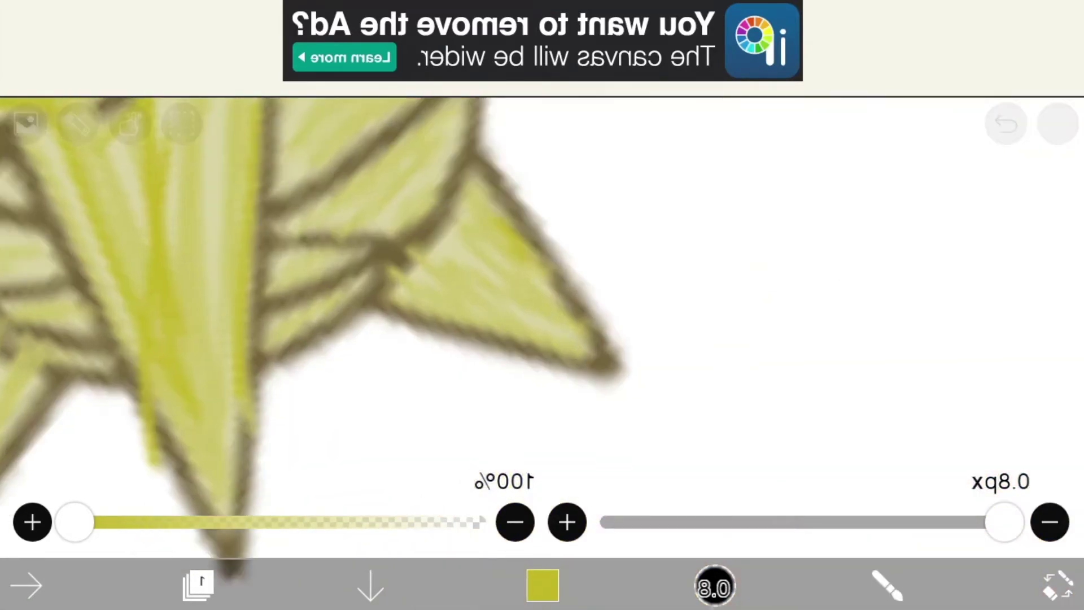
{"action": "scroll", "coordinate": [541, 305], "scroll_direction": "down", "scroll_amount": 3}
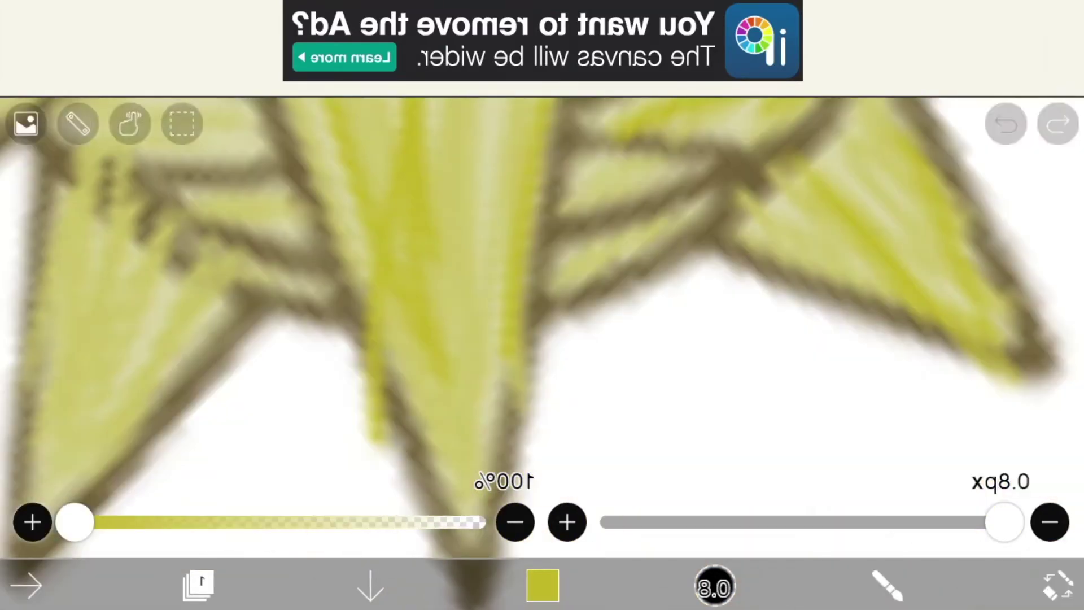
{"action": "scroll", "coordinate": [543, 305], "scroll_direction": "up", "scroll_amount": 3}
{"action": "scroll", "coordinate": [542, 305], "scroll_direction": "down", "scroll_amount": 5}
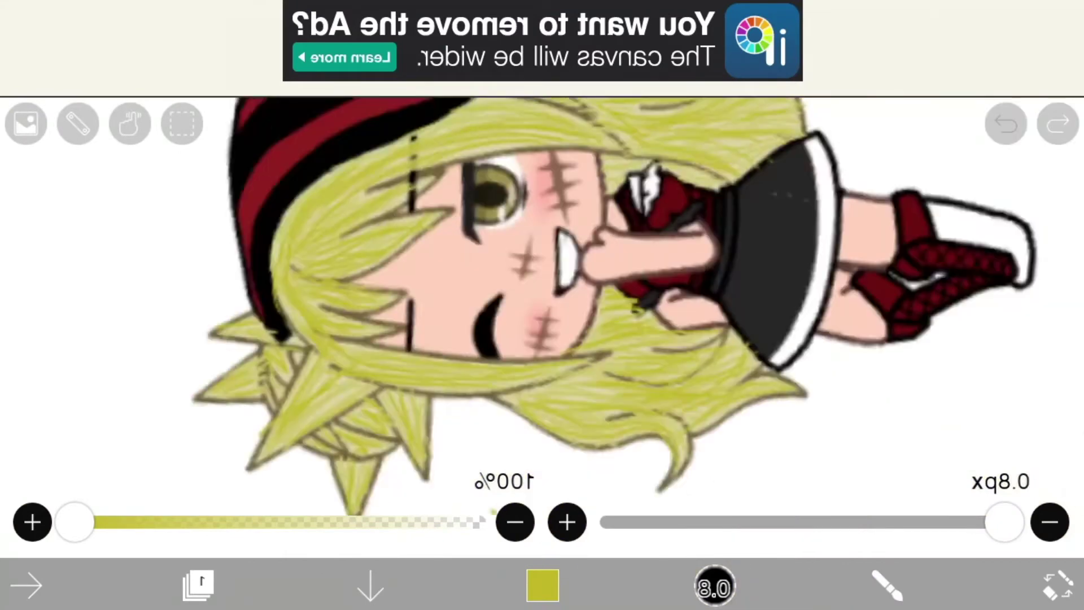
Step: Choose a pale cream yellow for the highlight strands and fine-tune its shade
{"action": "left_click", "coordinate": [542, 586]}
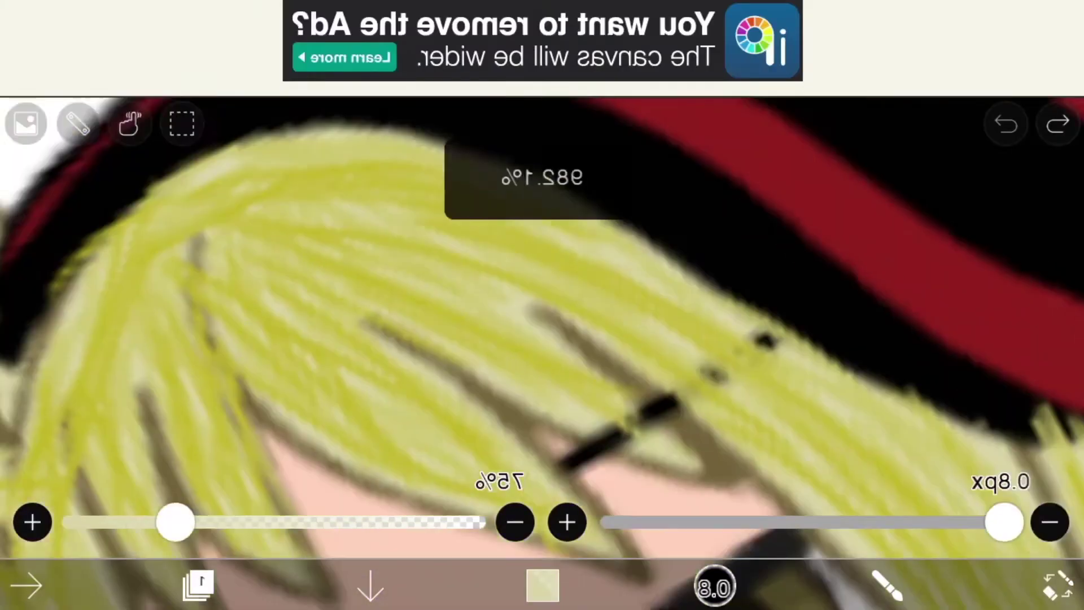
{"action": "scroll", "coordinate": [542, 305], "scroll_direction": "down", "scroll_amount": 3}
{"action": "scroll", "coordinate": [542, 305], "scroll_direction": "up", "scroll_amount": 2}
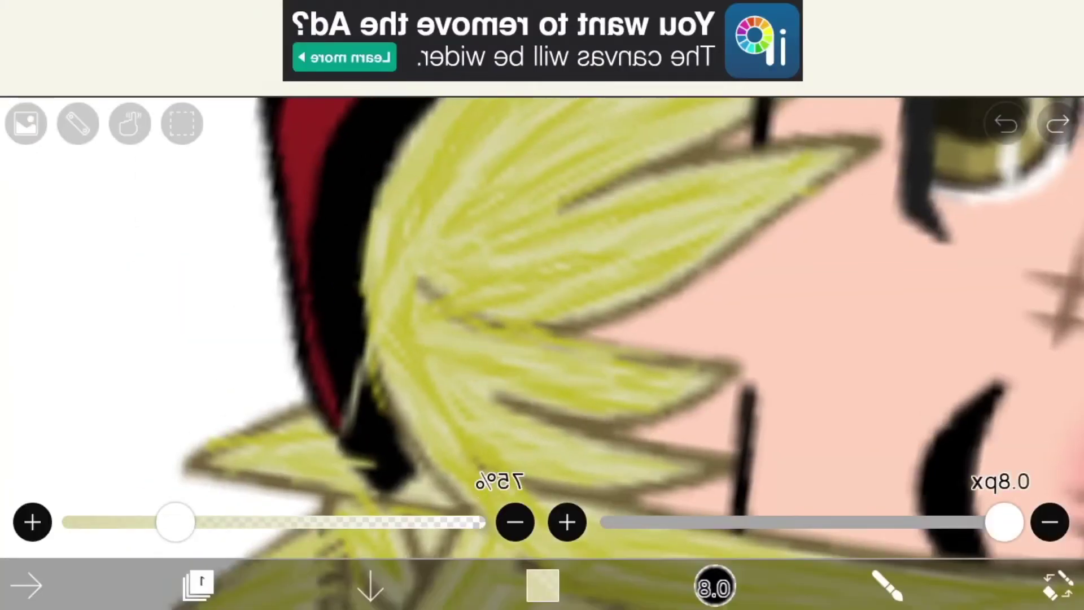
{"action": "scroll", "coordinate": [541, 306], "scroll_direction": "down", "scroll_amount": 3}
{"action": "scroll", "coordinate": [542, 305], "scroll_direction": "down", "scroll_amount": 2}
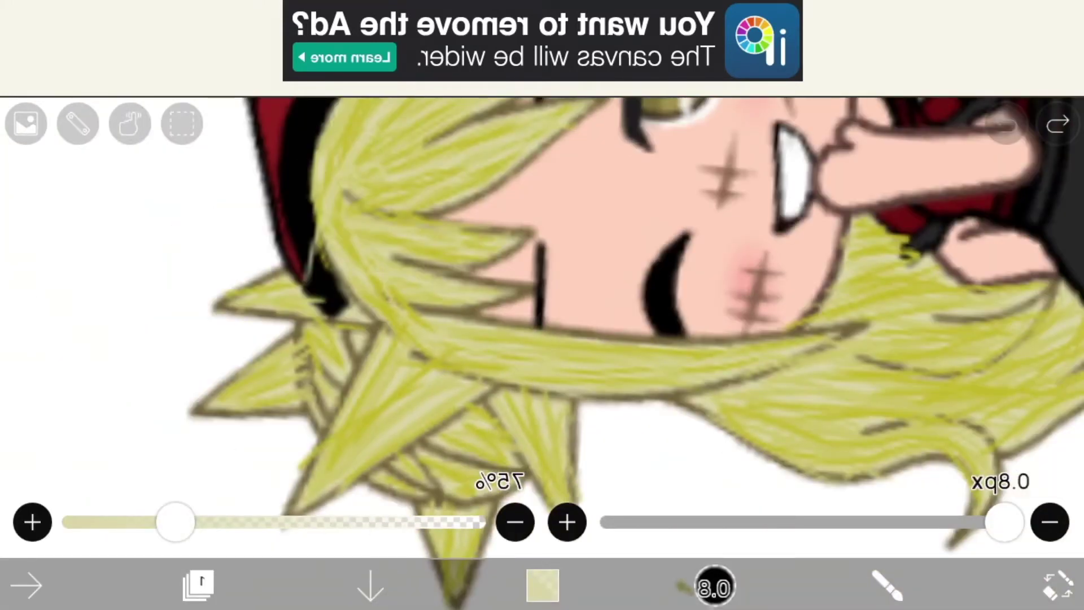
{"action": "left_click", "coordinate": [542, 586]}
{"action": "mouse_move", "coordinate": [711, 195]}
{"action": "left_mouse_down"}
{"action": "mouse_move", "coordinate": [707, 224]}
{"action": "mouse_move", "coordinate": [695, 212]}
{"action": "left_mouse_up"}
{"action": "left_click", "coordinate": [1036, 515]}
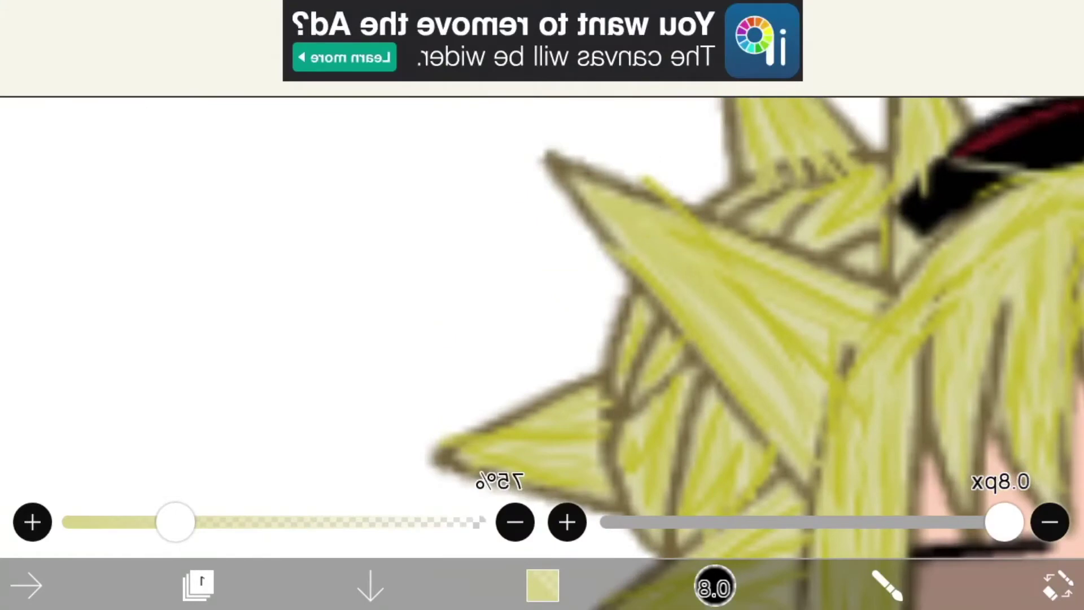
{"action": "scroll", "coordinate": [542, 305], "scroll_direction": "down", "scroll_amount": 3}
{"action": "scroll", "coordinate": [542, 304], "scroll_direction": "down", "scroll_amount": 3}
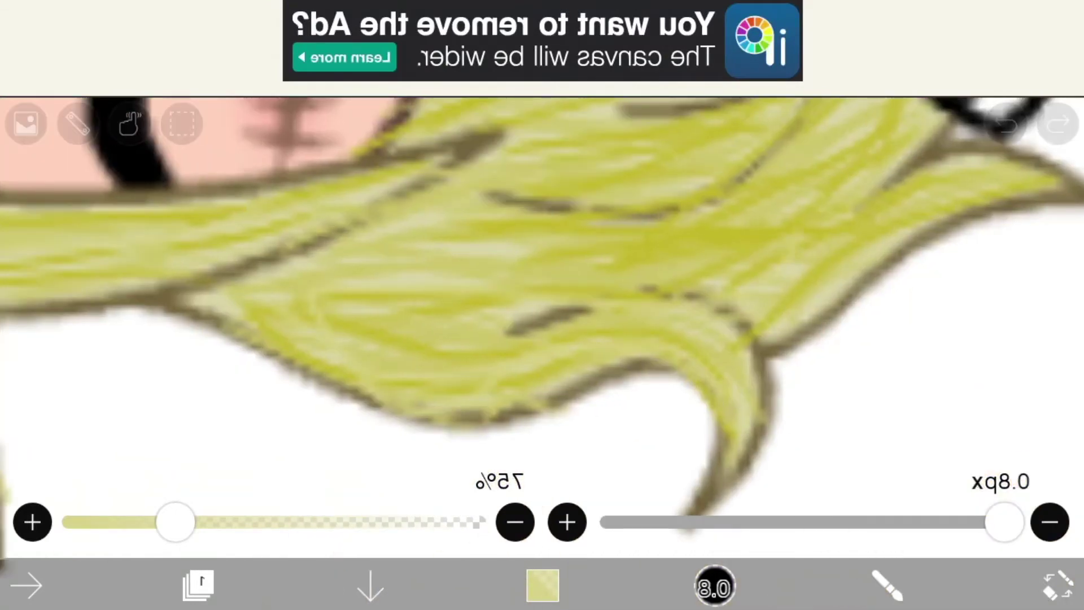